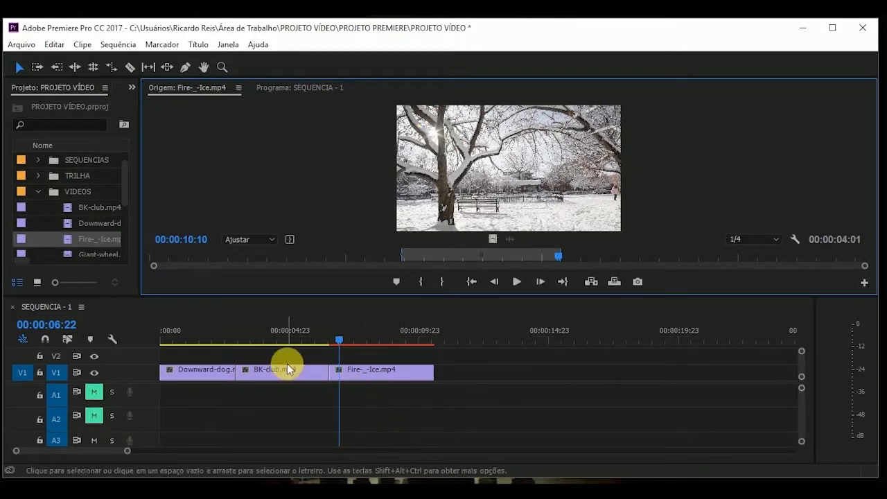
Show the sequence in the program monitor, trim the end of Downward-dog.mp4 by about one second, and preview the gap before BK-club.mp4
{"action": "left_click", "coordinate": [295, 89]}
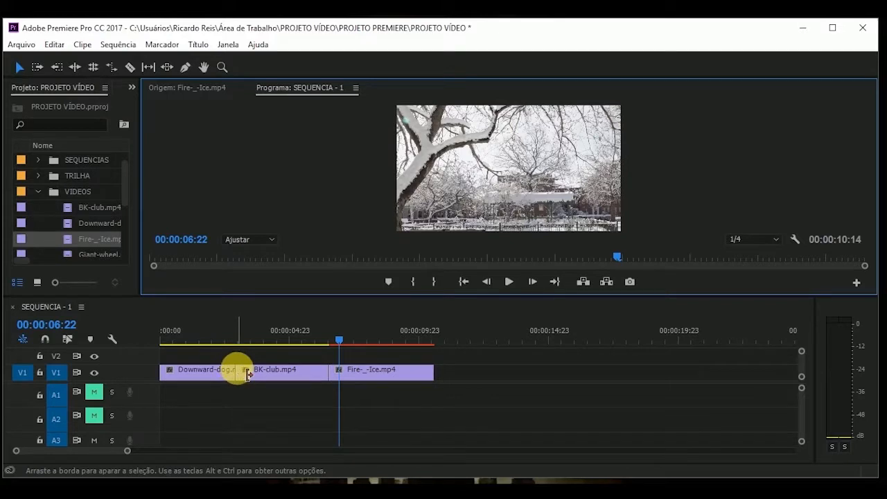
{"action": "left_click", "coordinate": [231, 335]}
{"action": "left_click_drag", "start_coordinate": [230, 335], "coordinate": [244, 335]}
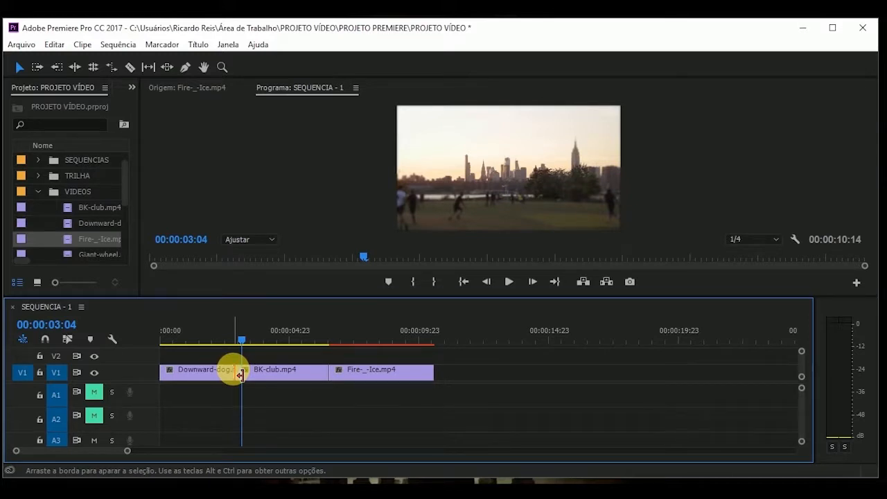
{"action": "left_click_drag", "start_coordinate": [239, 374], "coordinate": [211, 372]}
{"action": "left_click", "coordinate": [201, 337]}
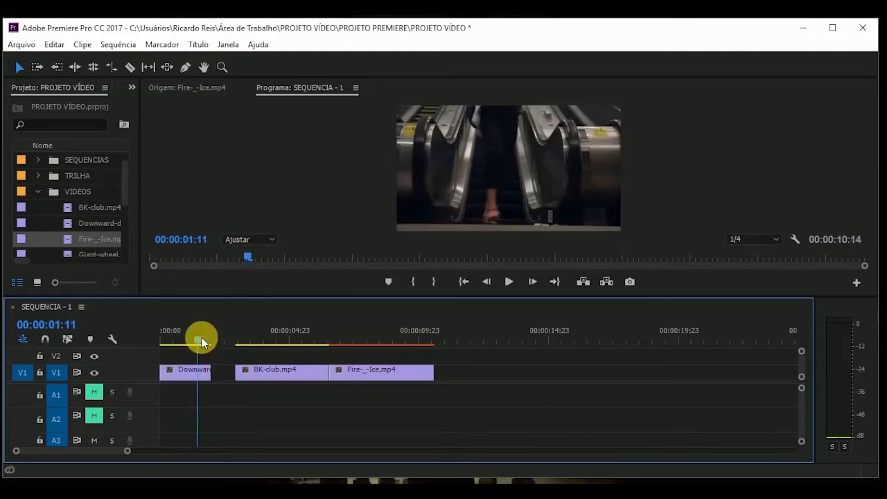
{"action": "left_click_drag", "start_coordinate": [201, 337], "coordinate": [247, 338]}
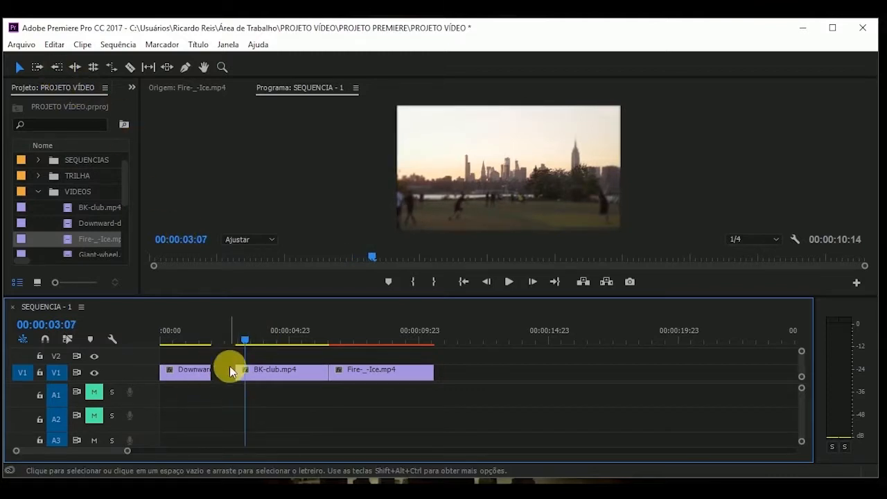
{"action": "left_click", "coordinate": [202, 338]}
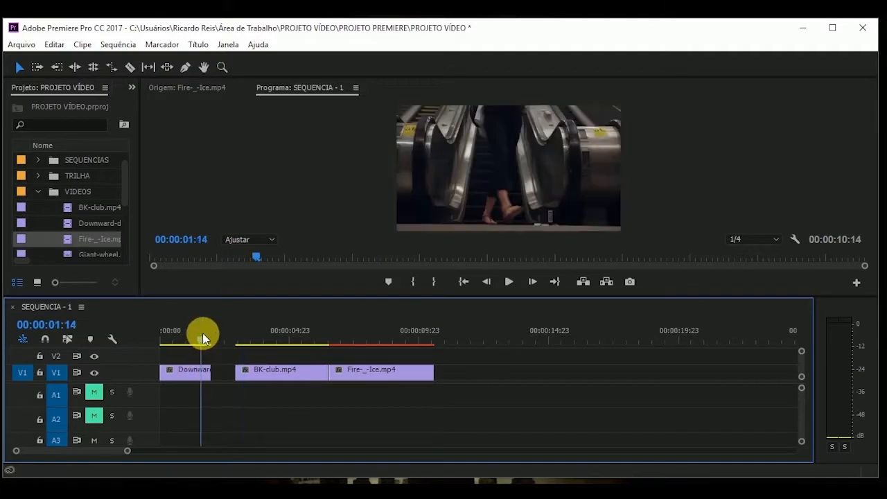
Extend the end of Downward-dog.mp4 on V1 until it meets the start of BK-club.mp4
{"action": "left_click", "coordinate": [213, 338]}
{"action": "mouse_move", "coordinate": [214, 334]}
{"action": "left_mouse_down"}
{"action": "mouse_move", "coordinate": [207, 334]}
{"action": "mouse_move", "coordinate": [215, 334]}
{"action": "left_mouse_up"}
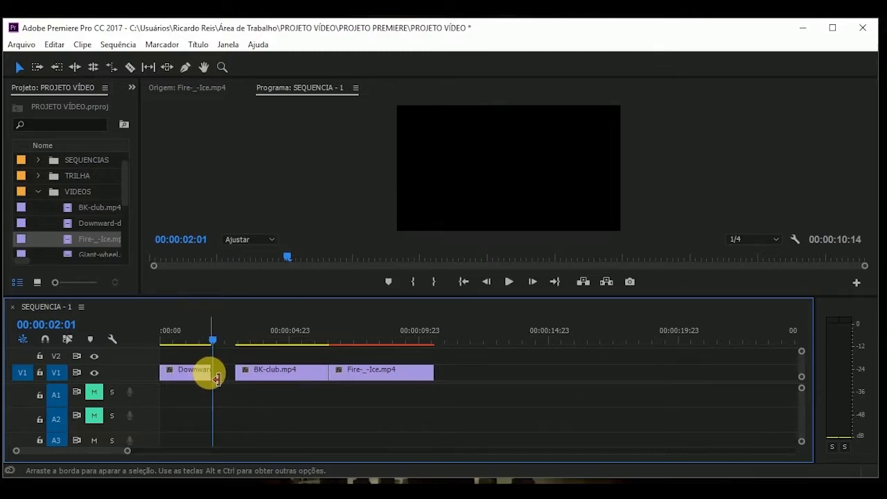
{"action": "left_click_drag", "start_coordinate": [217, 377], "coordinate": [240, 378]}
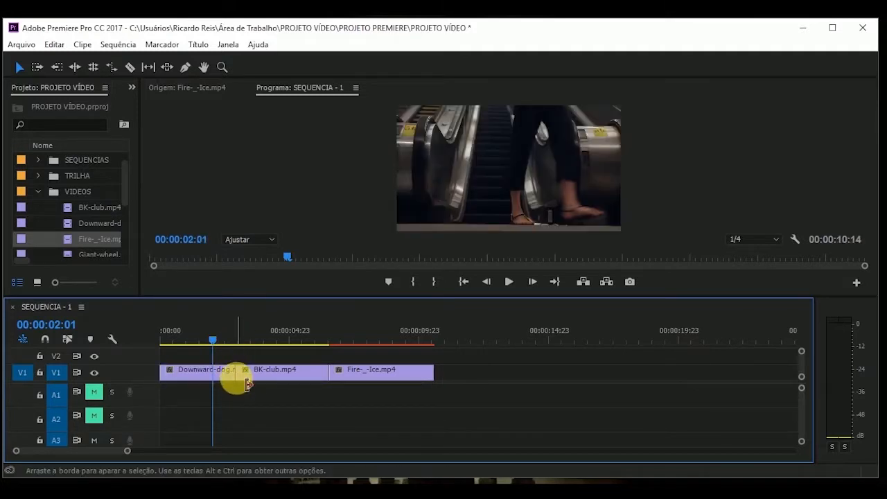
Trim the start of BK-club.mp4 on V1 by about two seconds and preview the gap before it
{"action": "left_click", "coordinate": [233, 337]}
{"action": "left_click_drag", "start_coordinate": [234, 336], "coordinate": [238, 339]}
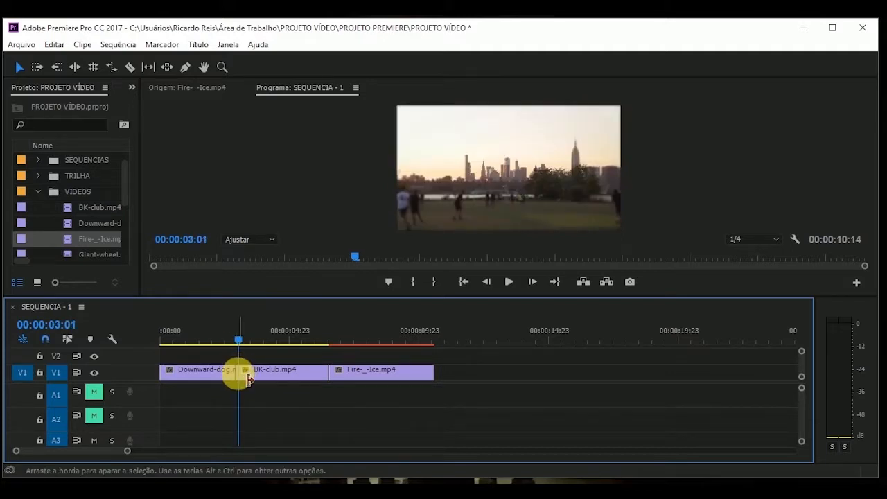
{"action": "left_click_drag", "start_coordinate": [247, 378], "coordinate": [283, 372]}
{"action": "left_click_drag", "start_coordinate": [282, 331], "coordinate": [263, 337]}
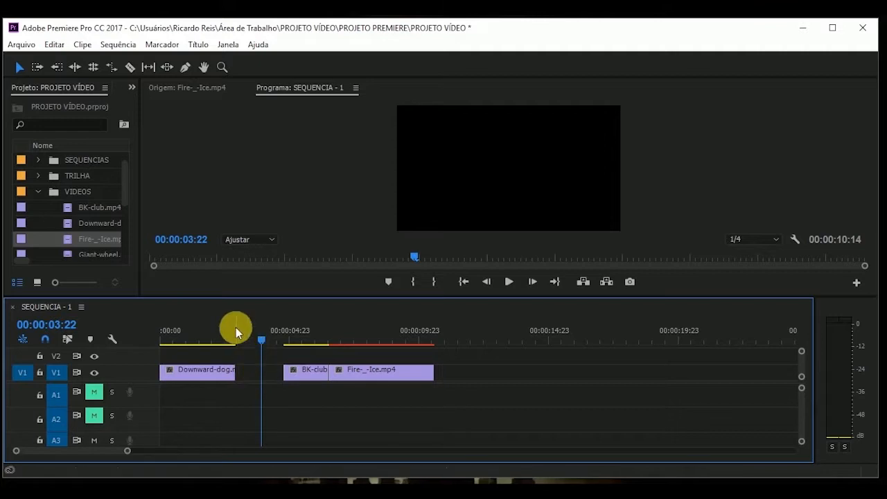
{"action": "left_click_drag", "start_coordinate": [230, 338], "coordinate": [264, 342]}
Delete the empty gap between Downward-dog.mp4 and BK-club.mp4, and undo the deletion
{"action": "left_click", "coordinate": [248, 372]}
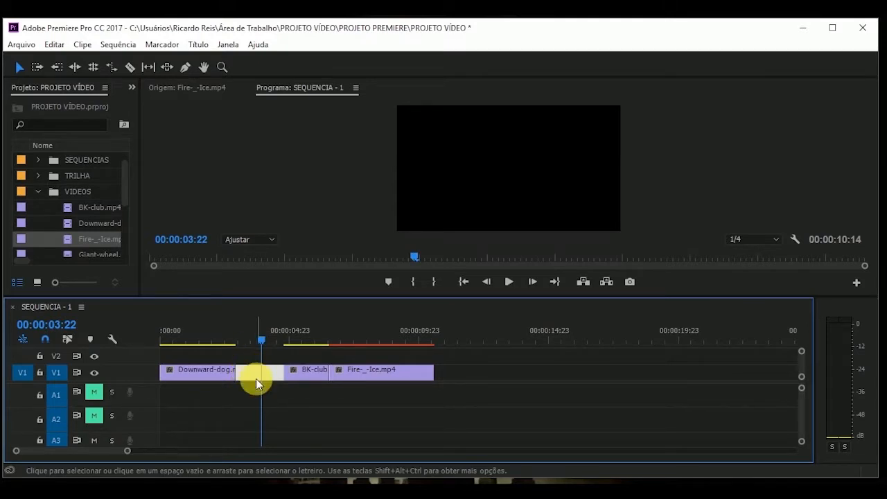
{"action": "key", "text": "Delete"}
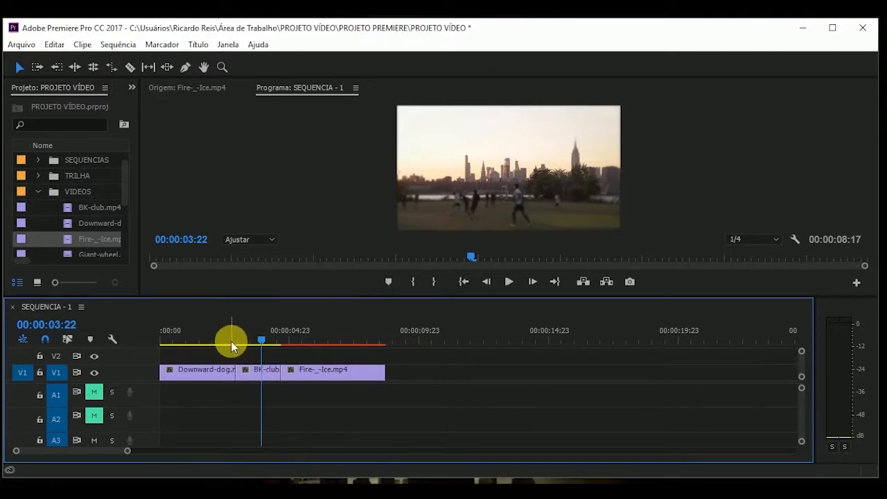
{"action": "key", "text": "ctrl+z"}
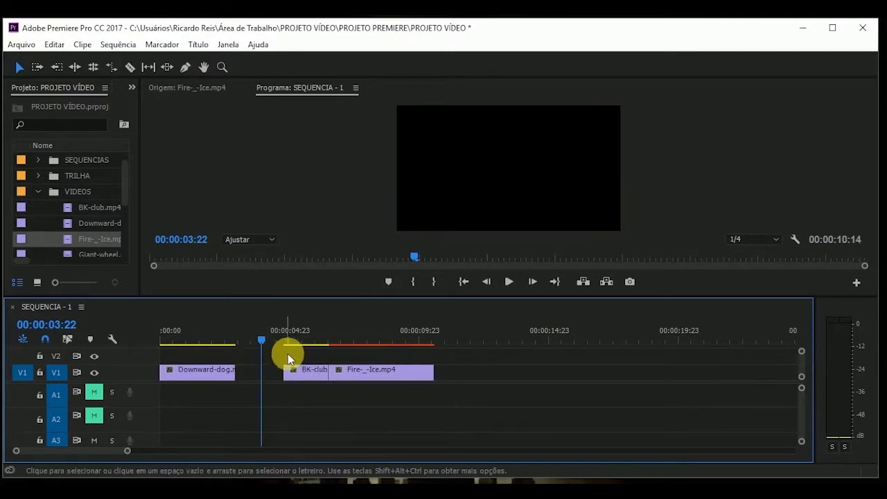
Move BK-club.mp4 and Fire-_-Ice.mp4 together against the end of Downward-dog.mp4 to close the gap, and preview the cuts
{"action": "left_click_drag", "start_coordinate": [293, 354], "coordinate": [395, 380]}
{"action": "left_click_drag", "start_coordinate": [311, 372], "coordinate": [261, 366]}
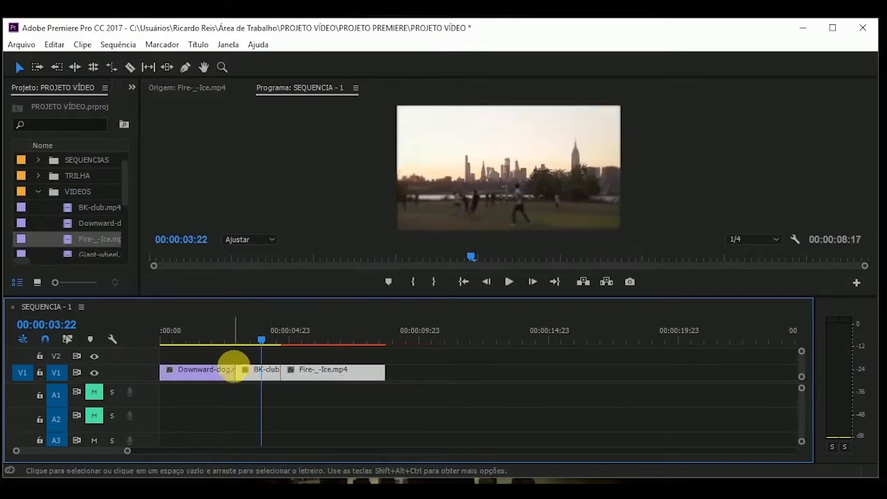
{"action": "left_click_drag", "start_coordinate": [233, 335], "coordinate": [286, 337]}
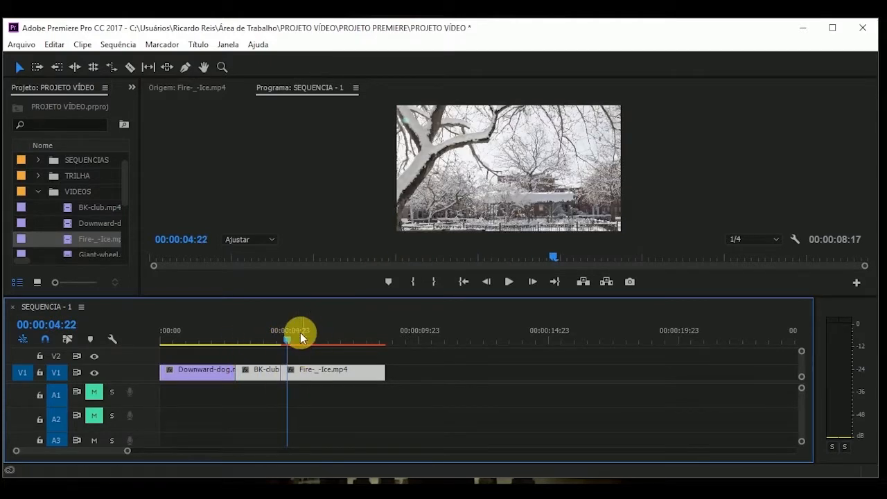
{"action": "left_click_drag", "start_coordinate": [210, 335], "coordinate": [275, 340]}
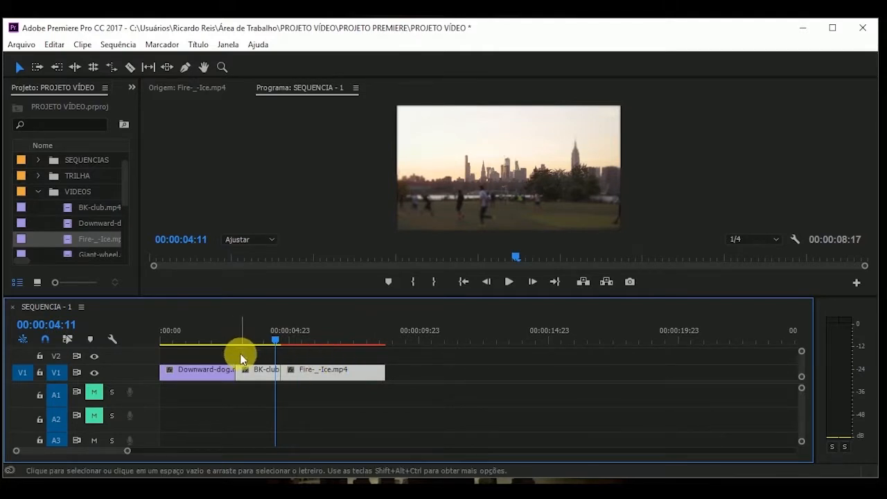
Compare the framing of Fire-_-Ice.mp4 in its source view with the sequence view at 00:00:06:03
{"action": "left_click", "coordinate": [21, 70]}
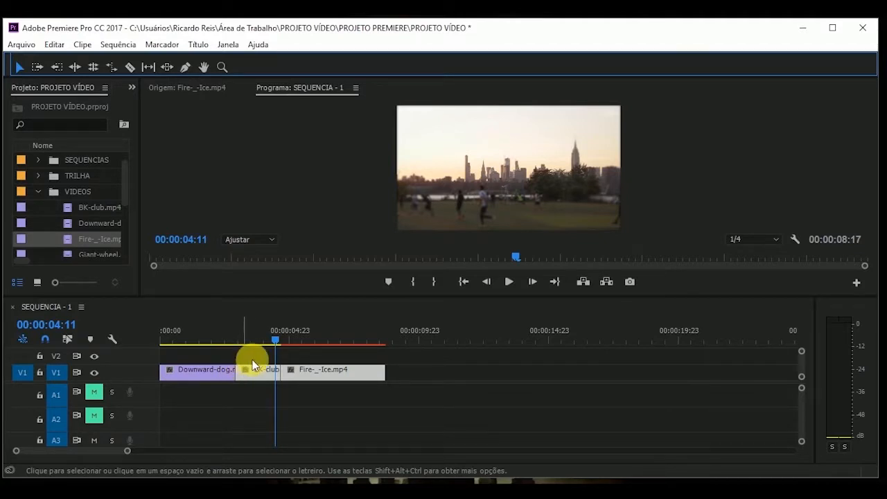
{"action": "left_click_drag", "start_coordinate": [278, 335], "coordinate": [319, 340]}
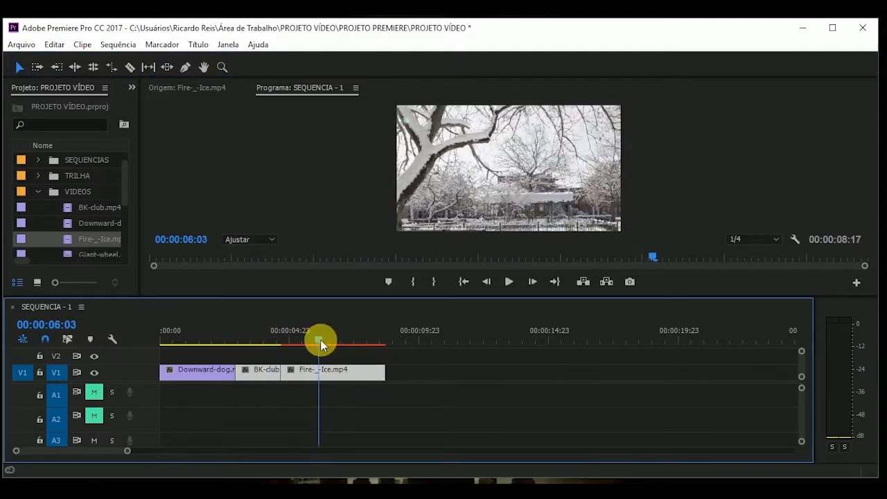
{"action": "left_click", "coordinate": [349, 367]}
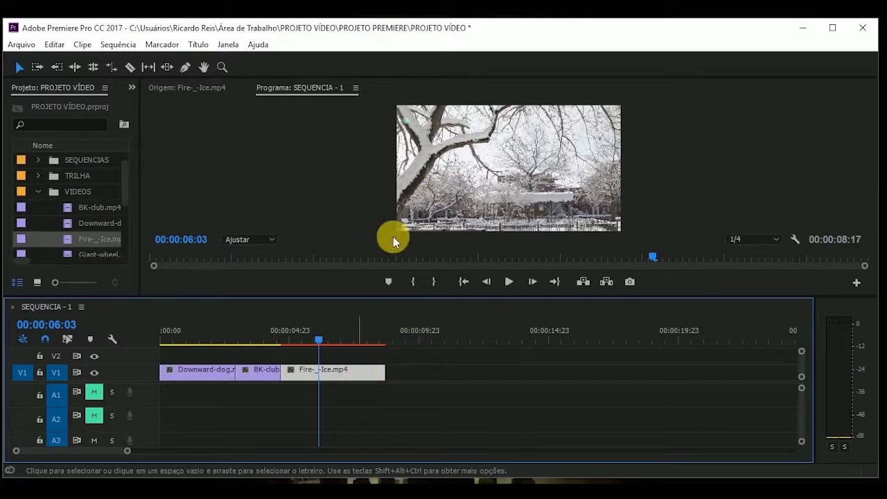
{"action": "left_click", "coordinate": [187, 87]}
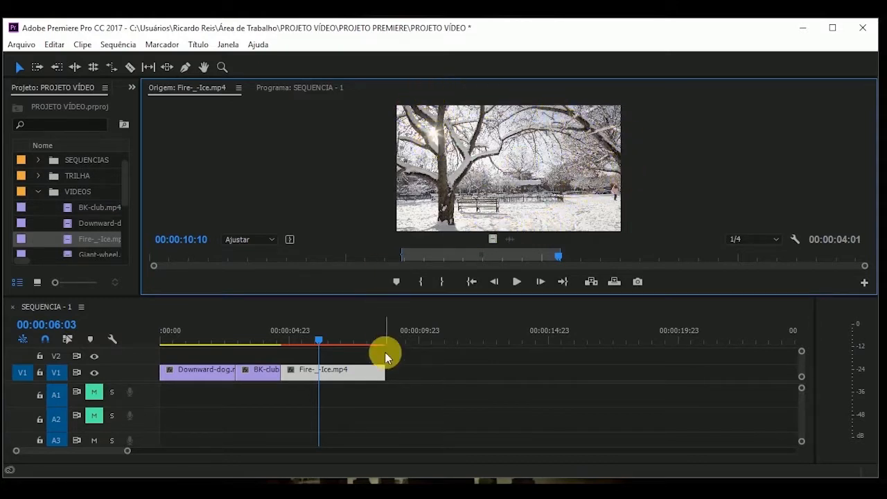
{"action": "left_click", "coordinate": [302, 86]}
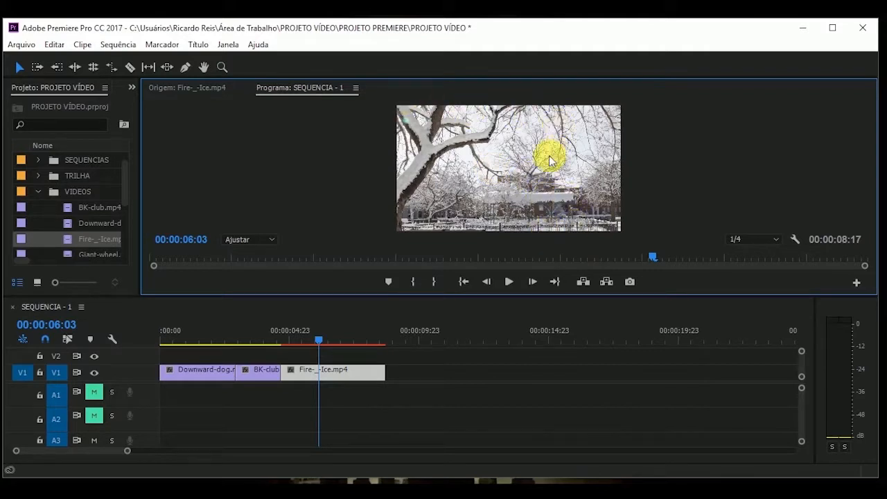
{"action": "left_click", "coordinate": [355, 371]}
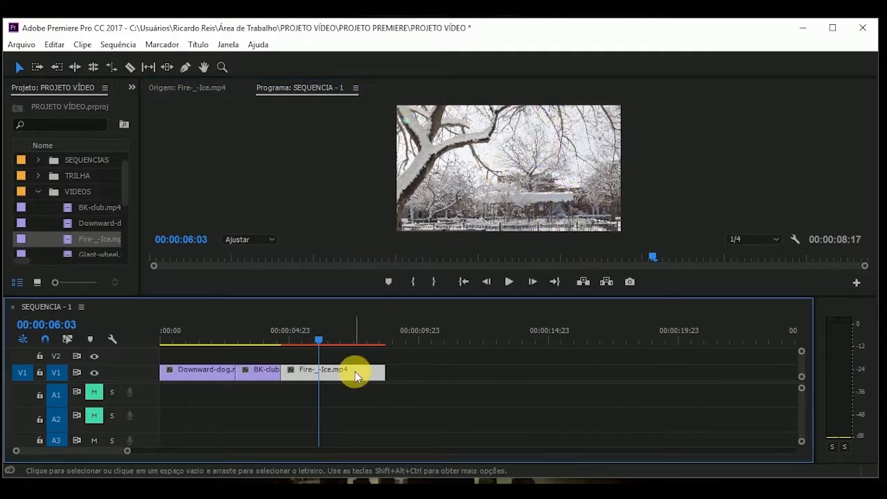
Widen the project bin list and check the resolution information of Fire-_-Ice.mp4 against the other videos
{"action": "left_click_drag", "start_coordinate": [143, 204], "coordinate": [337, 212]}
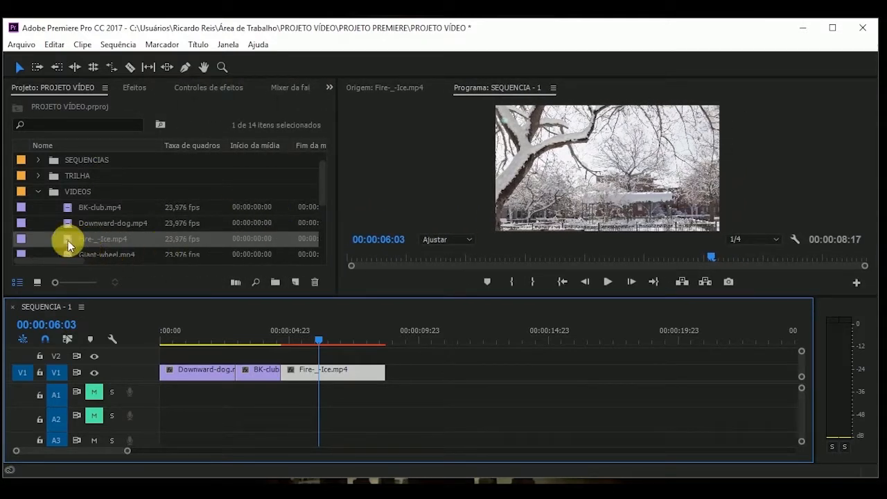
{"action": "left_click_drag", "start_coordinate": [69, 261], "coordinate": [160, 263]}
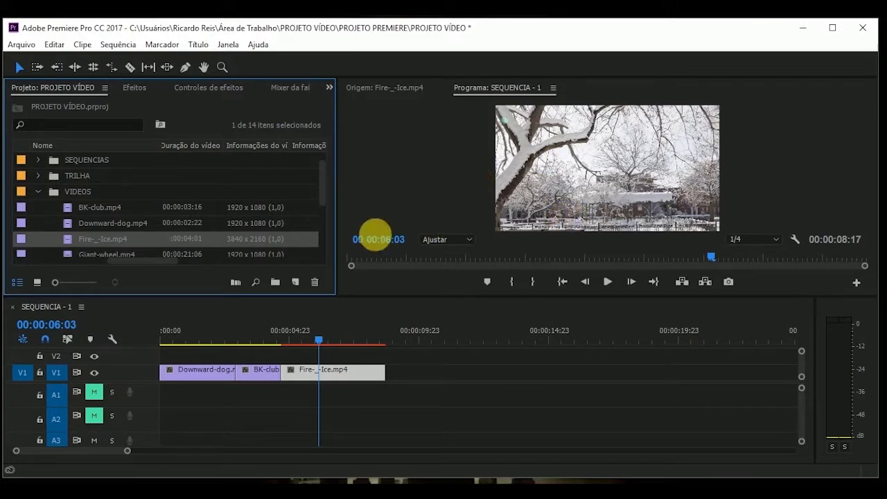
{"action": "left_click", "coordinate": [356, 374]}
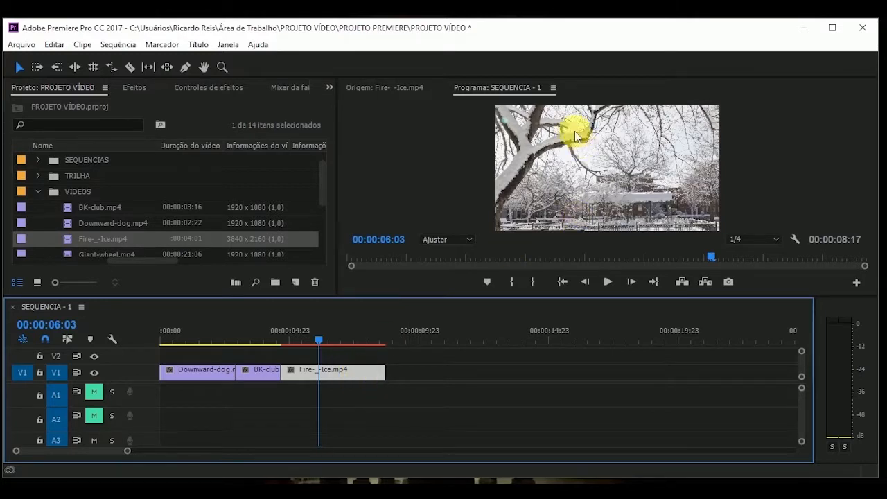
{"action": "left_click", "coordinate": [472, 188]}
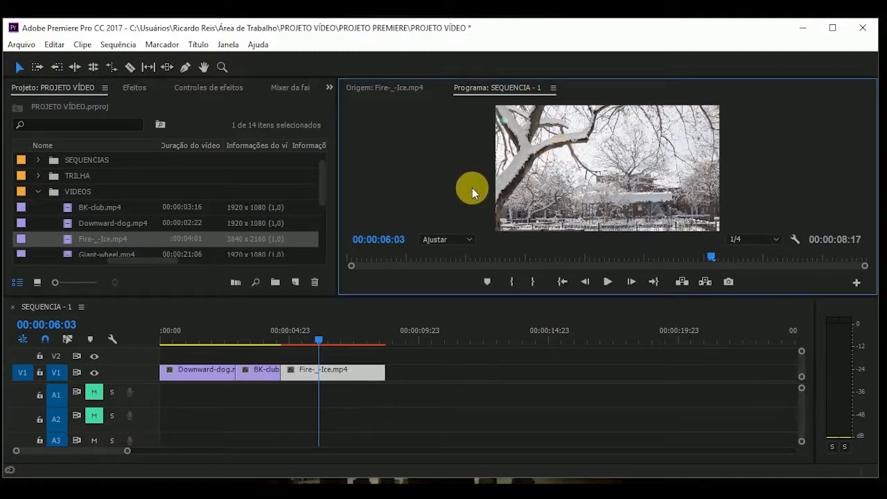
Try scaling the Fire-_-Ice.mp4 clip to the frame size, and restore its original scaling
{"action": "left_click", "coordinate": [367, 375]}
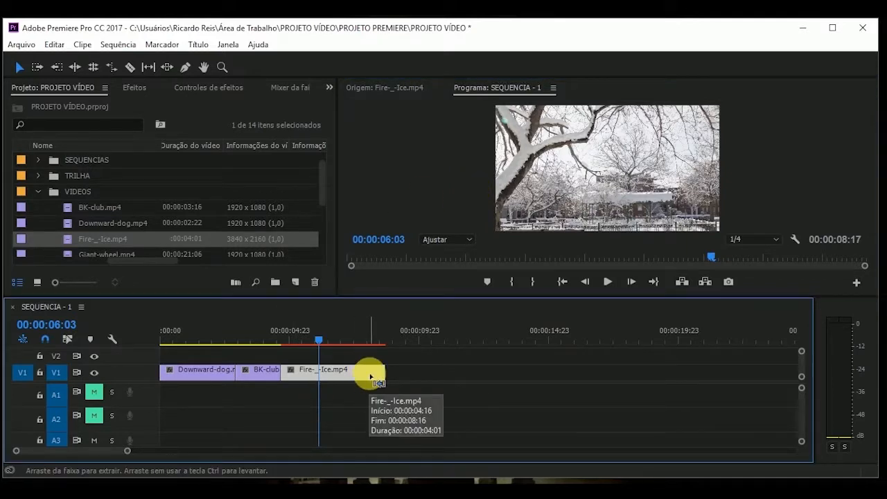
{"action": "right_click", "coordinate": [369, 373]}
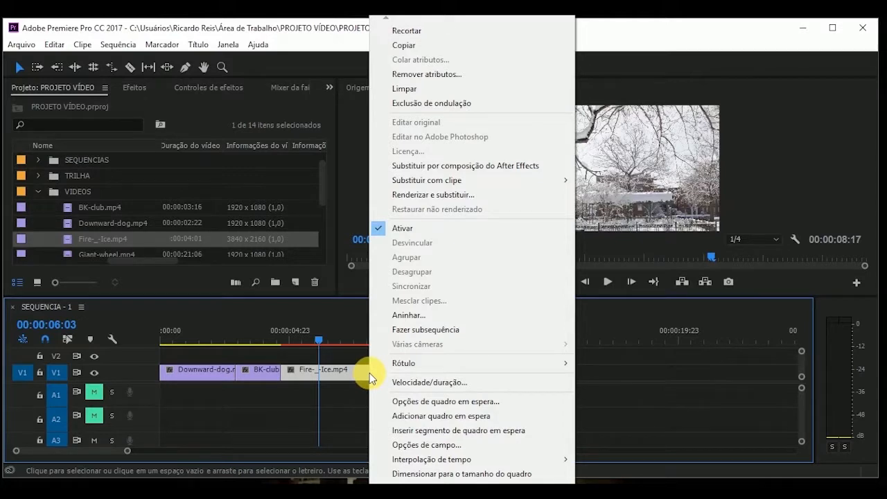
{"action": "left_click", "coordinate": [430, 474]}
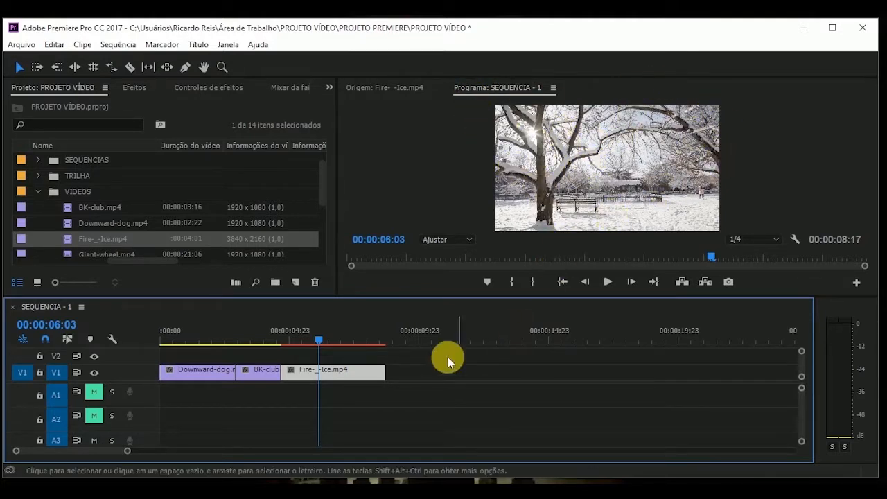
{"action": "right_click", "coordinate": [359, 369]}
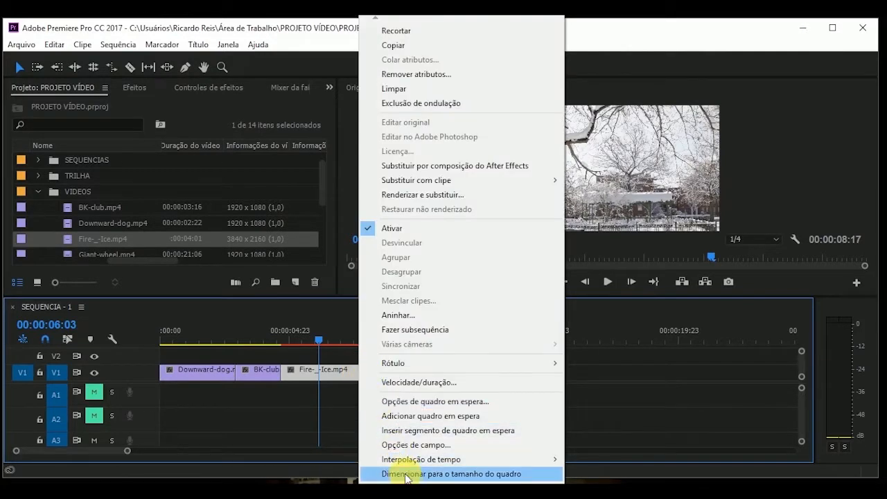
{"action": "left_click", "coordinate": [346, 401]}
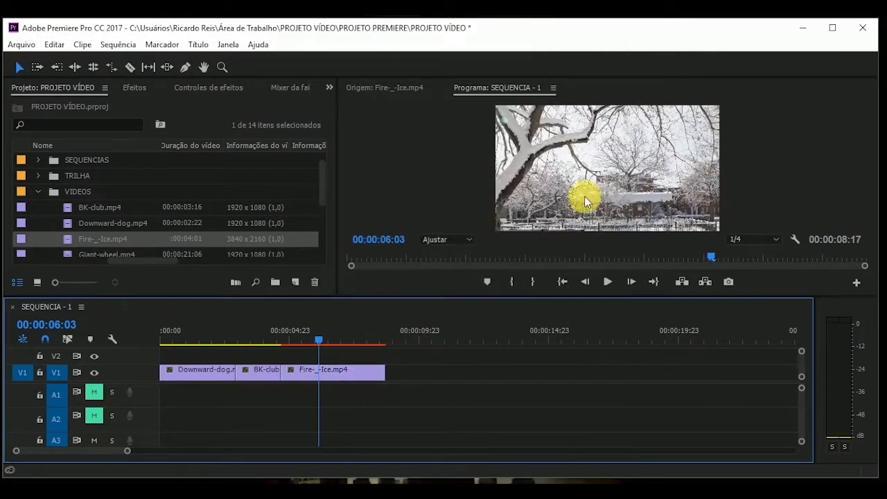
Set the Motion scale of the Fire-_-Ice.mp4 clip in the sequence to 50
{"action": "left_click", "coordinate": [356, 370]}
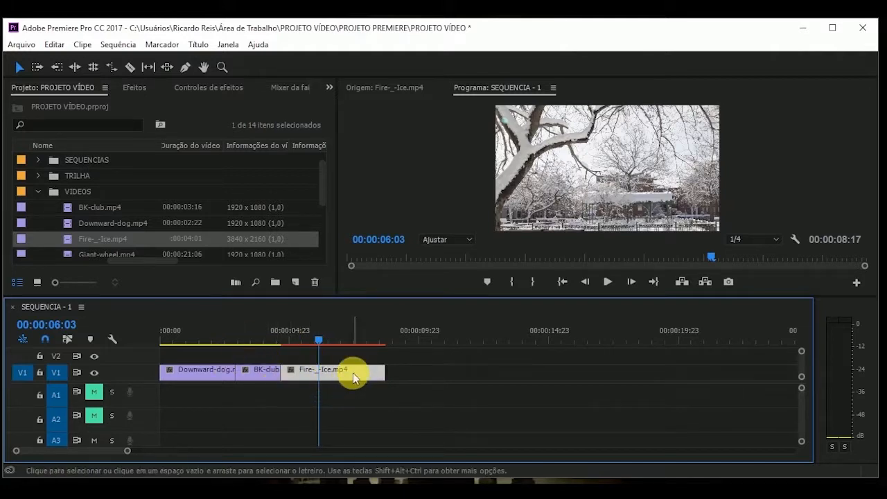
{"action": "left_click", "coordinate": [199, 88]}
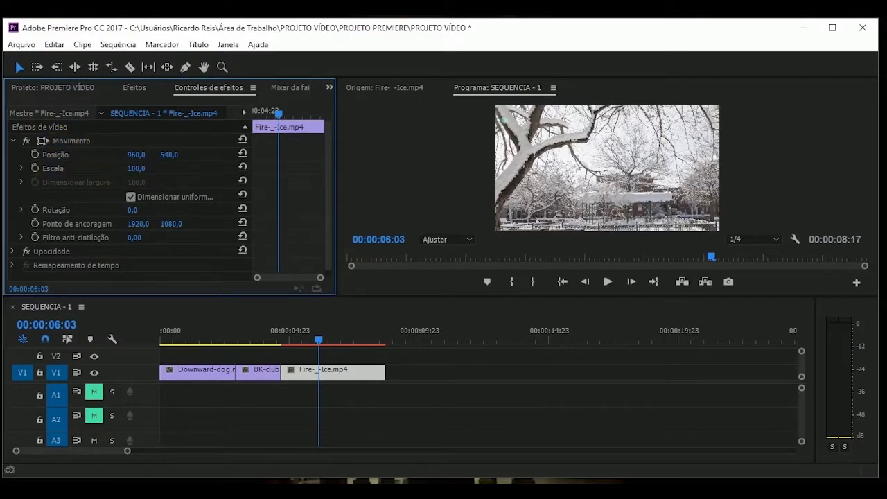
{"action": "left_click_drag", "start_coordinate": [136, 169], "coordinate": [103, 168]}
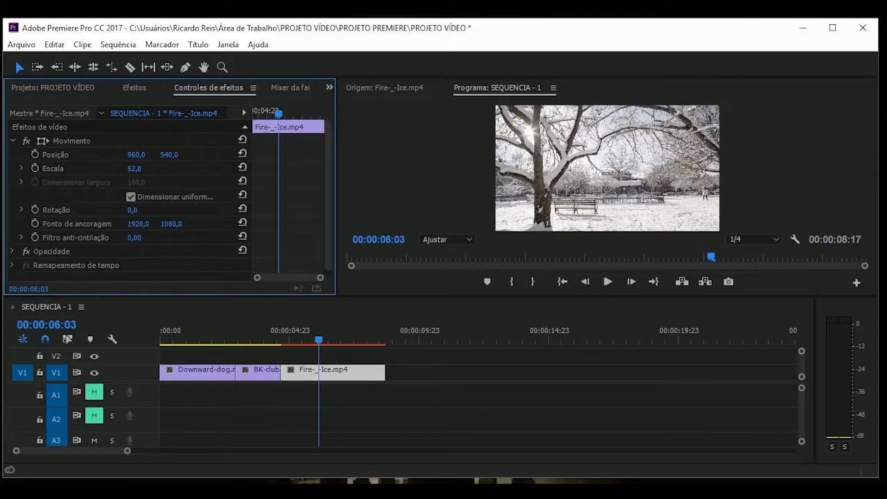
{"action": "left_click_drag", "start_coordinate": [103, 168], "coordinate": [96, 168]}
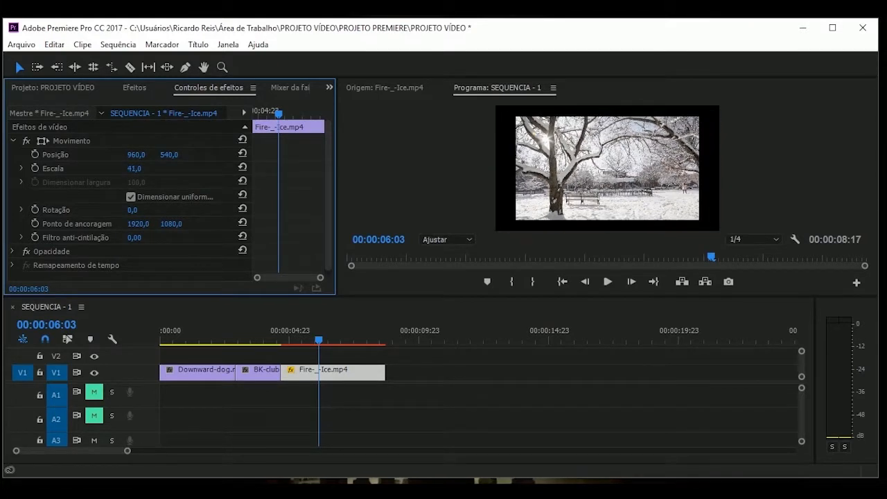
{"action": "left_click_drag", "start_coordinate": [96, 169], "coordinate": [102, 168]}
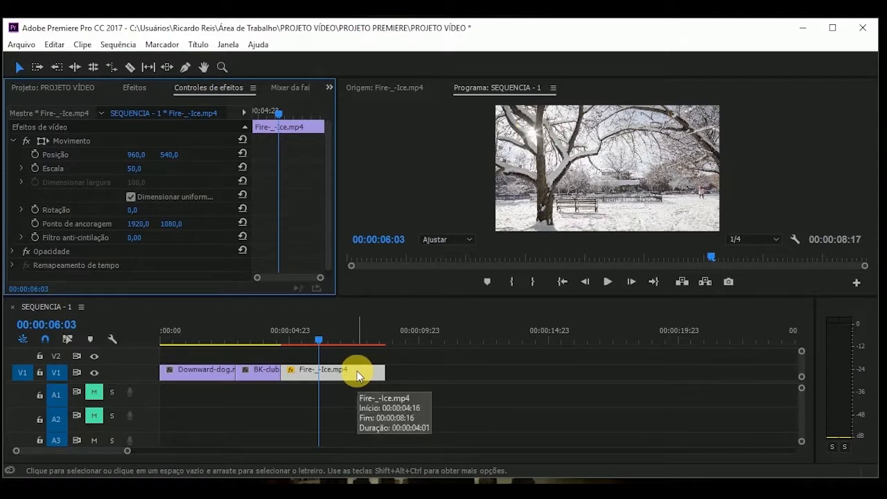
Review the sequence from the Downward-dog clip through BK-club to the beginning of Fire-_-Ice.mp4 at 00:00:05:01
{"action": "key", "text": "ctrl+s"}
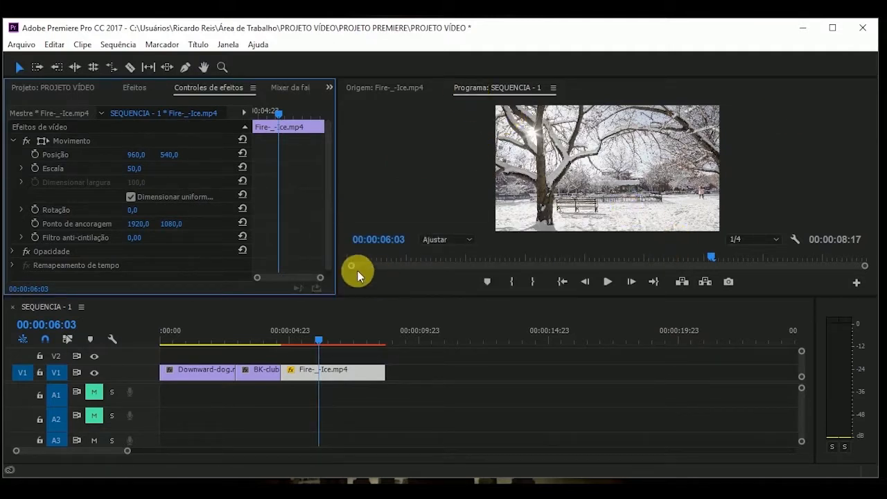
{"action": "left_click", "coordinate": [212, 339]}
{"action": "left_click_drag", "start_coordinate": [213, 337], "coordinate": [293, 336]}
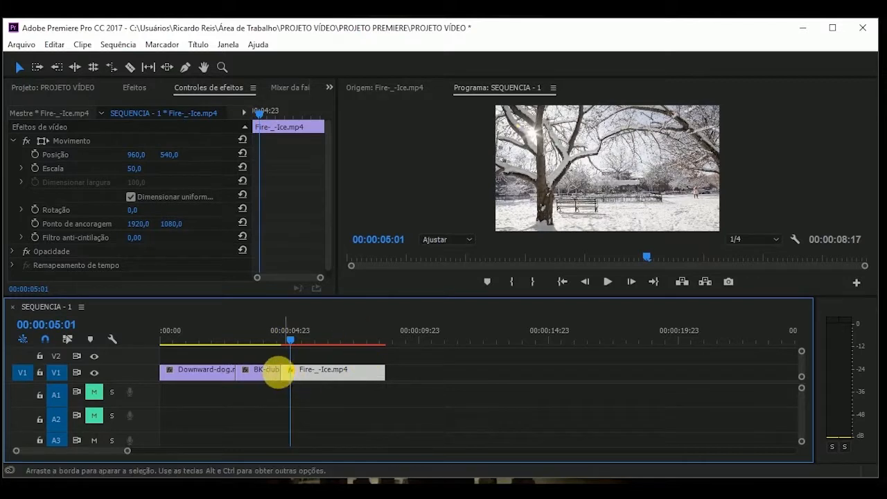
Trim about two seconds off the start of the Fire-_-Ice.mp4 clip on V1 and preview the remaining part
{"action": "left_click_drag", "start_coordinate": [292, 374], "coordinate": [340, 371]}
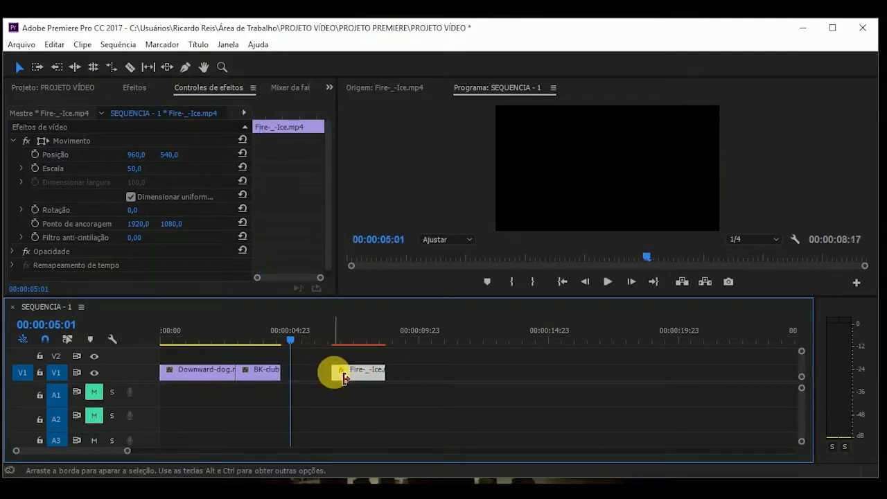
{"action": "left_click", "coordinate": [345, 336]}
{"action": "left_click_drag", "start_coordinate": [364, 340], "coordinate": [329, 344]}
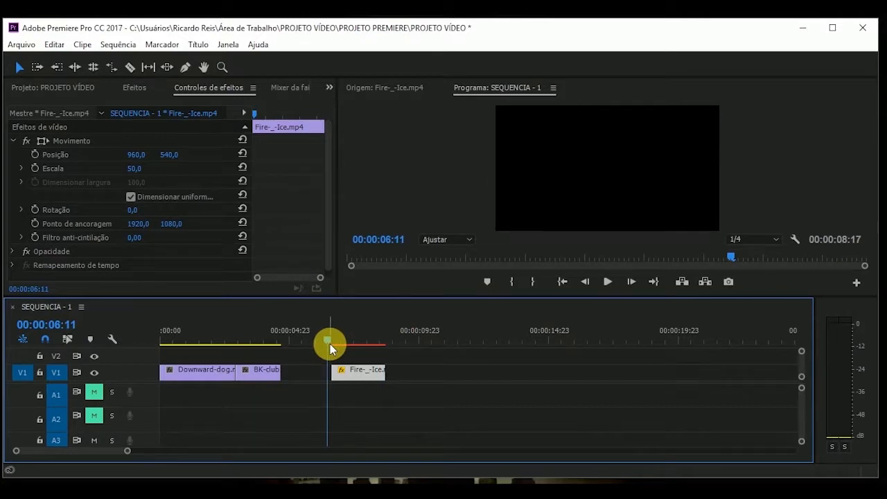
{"action": "left_click", "coordinate": [606, 281]}
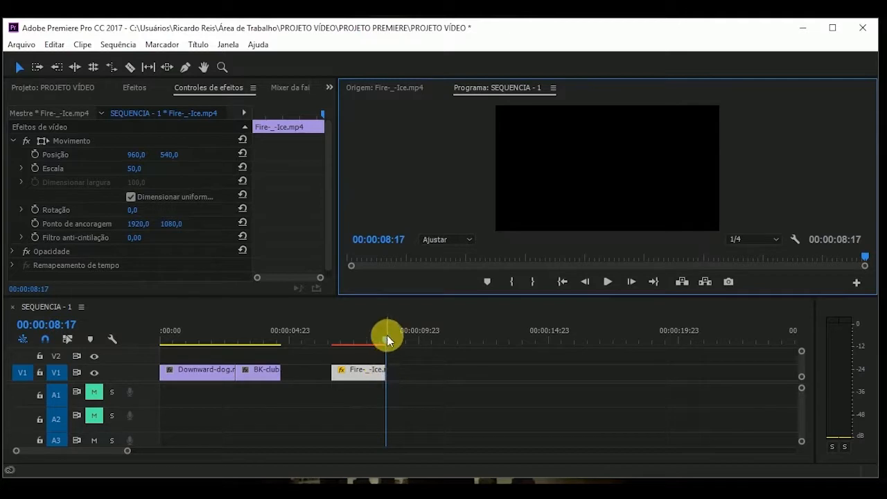
Move the shortened Fire-_-Ice.mp4 clip against the end of BK-club to close the gap, and review the sequence up to 00:00:06:12
{"action": "left_click", "coordinate": [354, 372]}
{"action": "left_click_drag", "start_coordinate": [354, 372], "coordinate": [294, 368]}
{"action": "left_click_drag", "start_coordinate": [275, 330], "coordinate": [303, 337]}
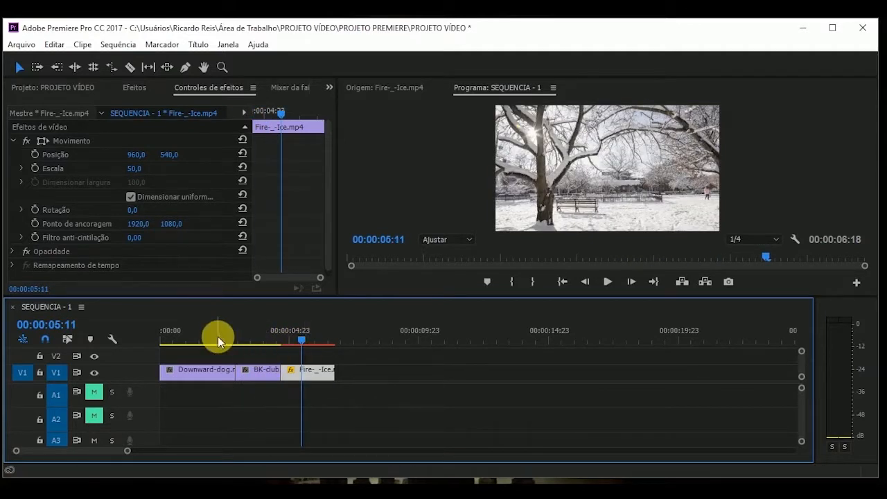
{"action": "left_click_drag", "start_coordinate": [229, 336], "coordinate": [330, 350]}
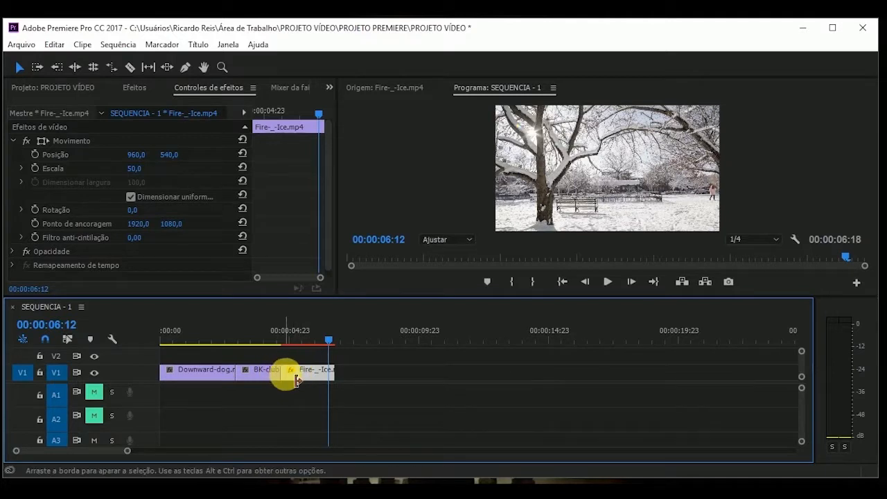
{"action": "left_click_drag", "start_coordinate": [286, 373], "coordinate": [294, 374]}
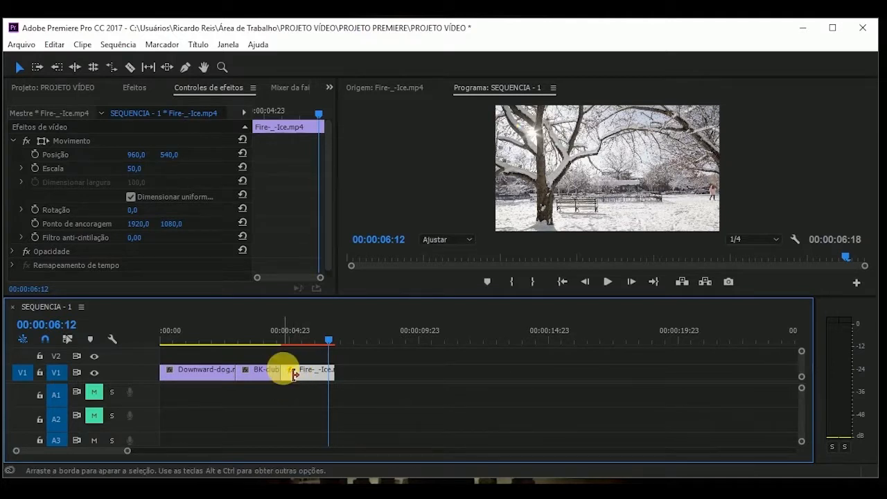